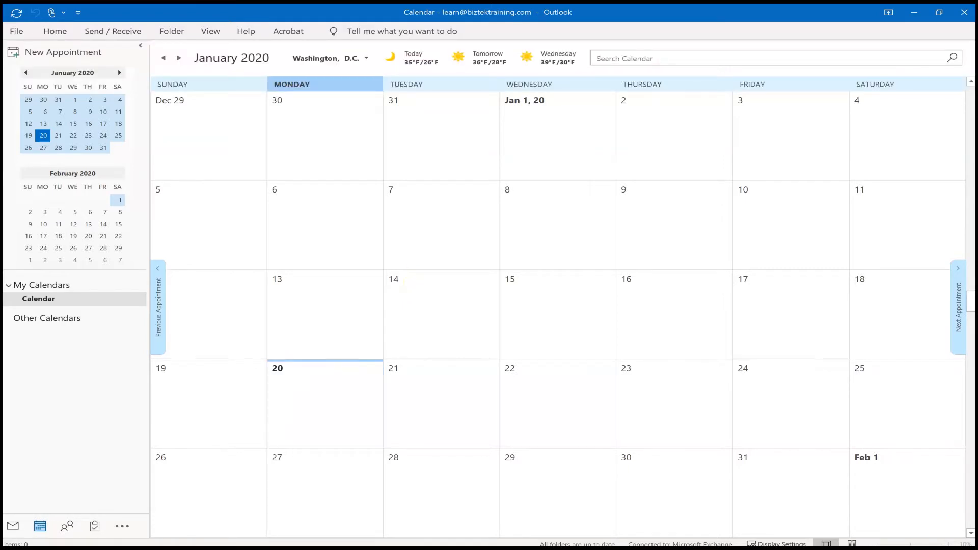
Create a new calendar appointment titled "Doctor appointment" and set its start time to 8:30 AM.
left_click_drag(2, 18, 559, 88)
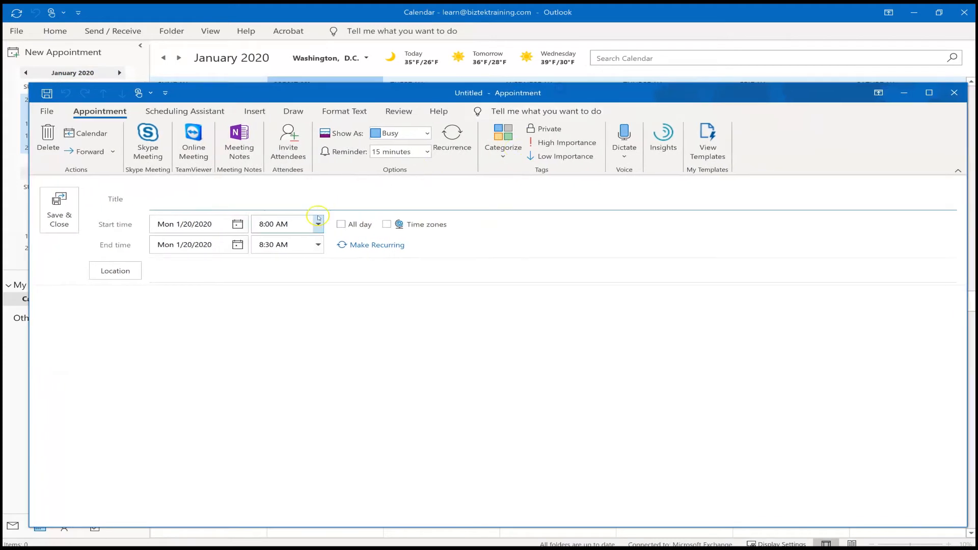
type("Doctor appointment")
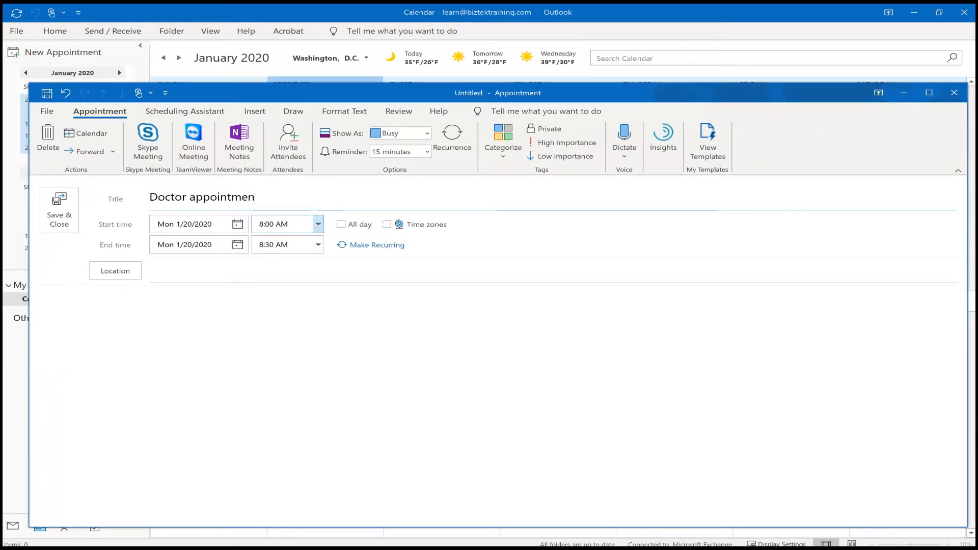
scroll(318, 223, "down", 1)
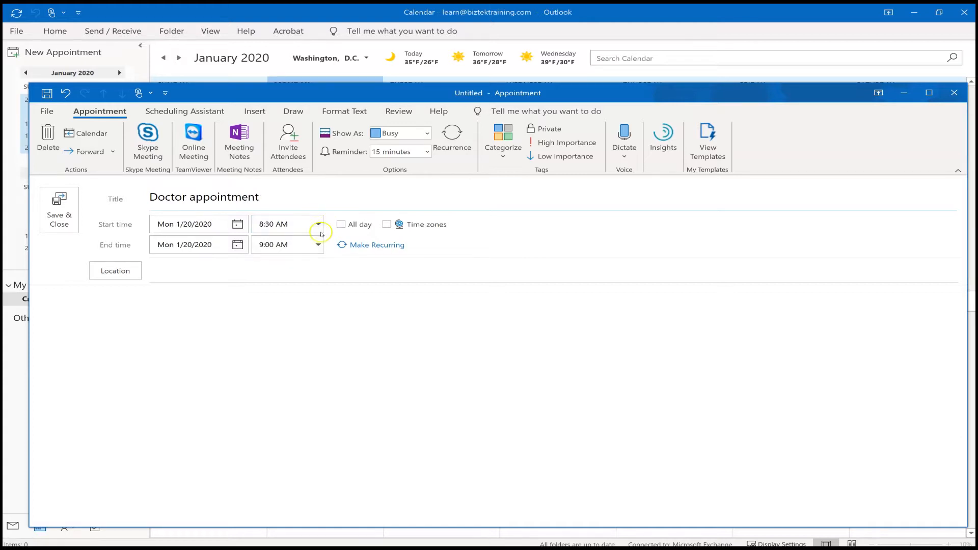
Schedule the appointment for Tue 1/21/2020 with an end time of 9:30 AM, and save it to the calendar.
left_click(237, 225)
left_click(173, 302)
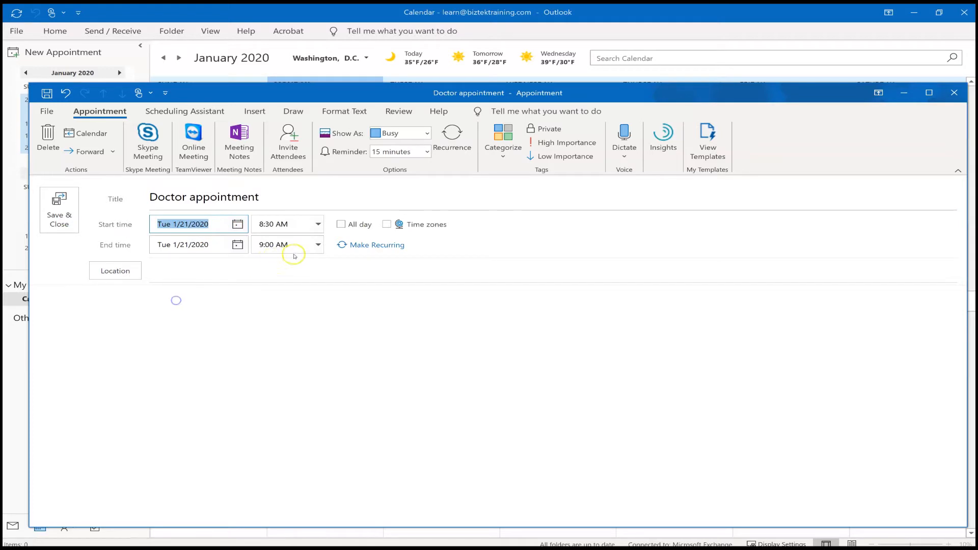
left_click(317, 245)
left_click(273, 269)
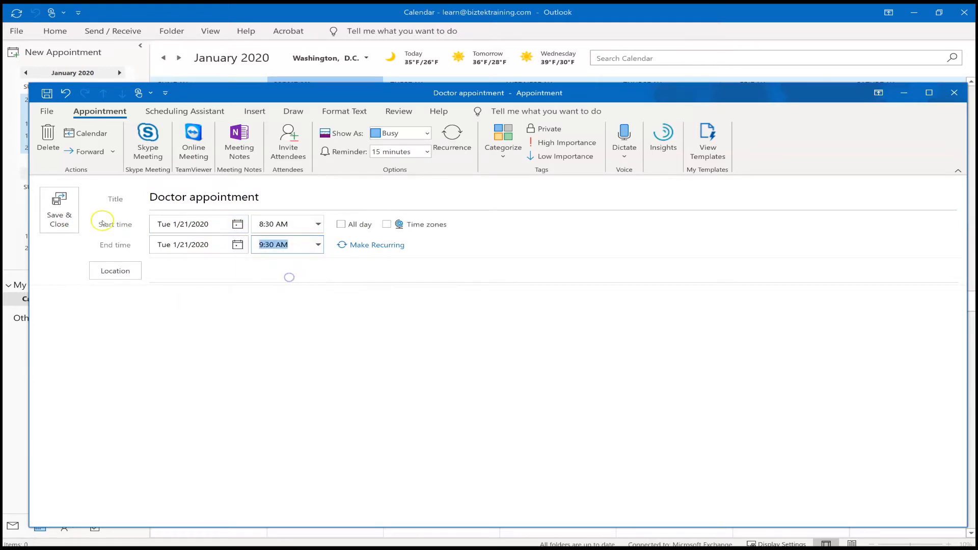
left_click(59, 209)
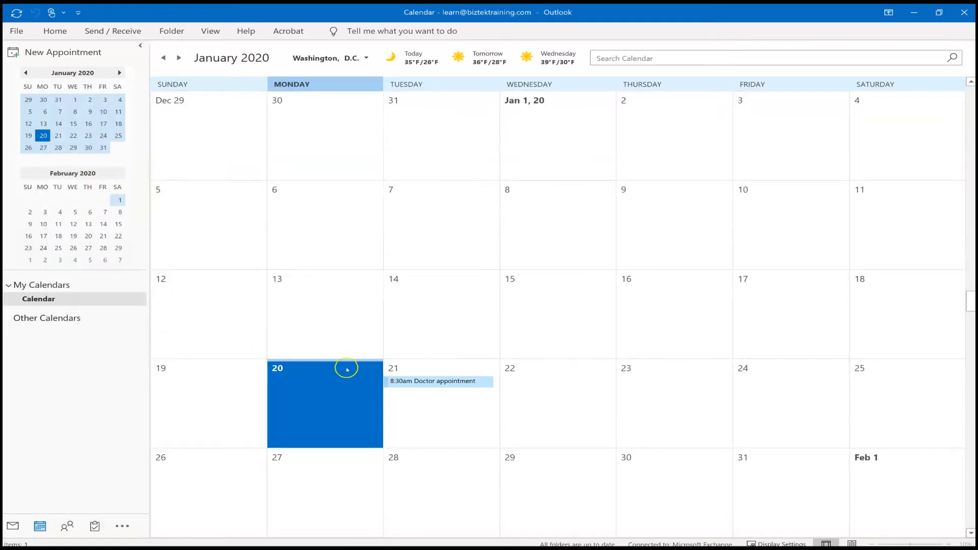
Start a new meeting request from the calendar.
mouse_move(432, 382)
left_click(55, 32)
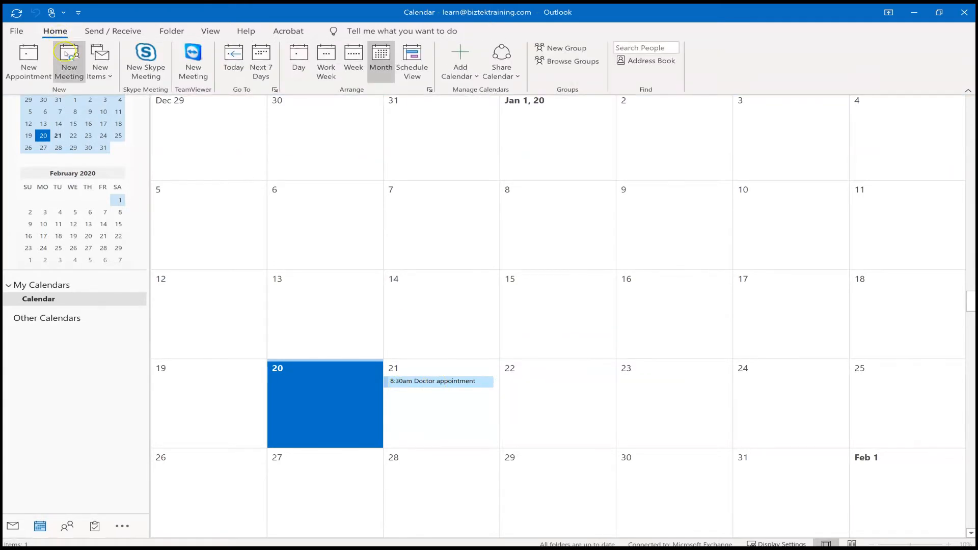
left_click(71, 56)
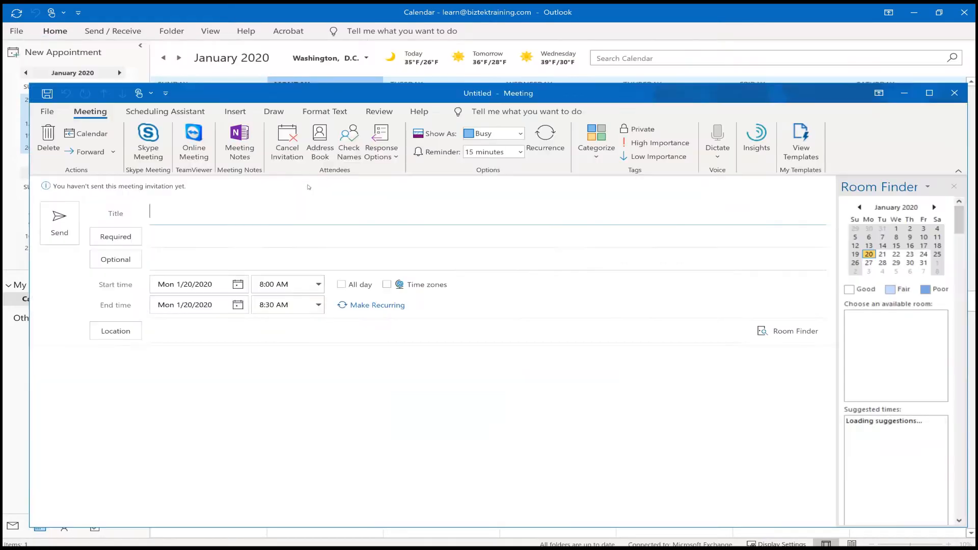
left_click_drag(327, 96, 319, 85)
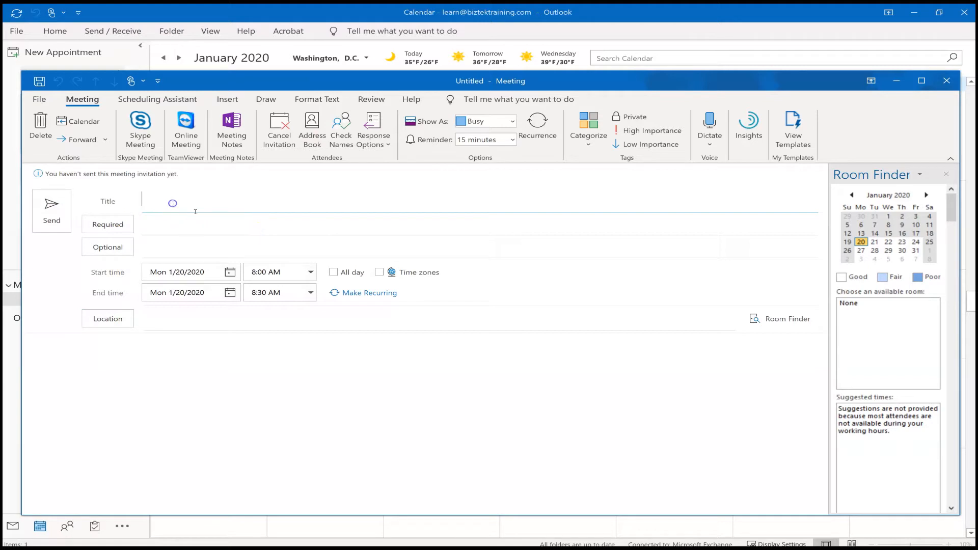
type("Cofee")
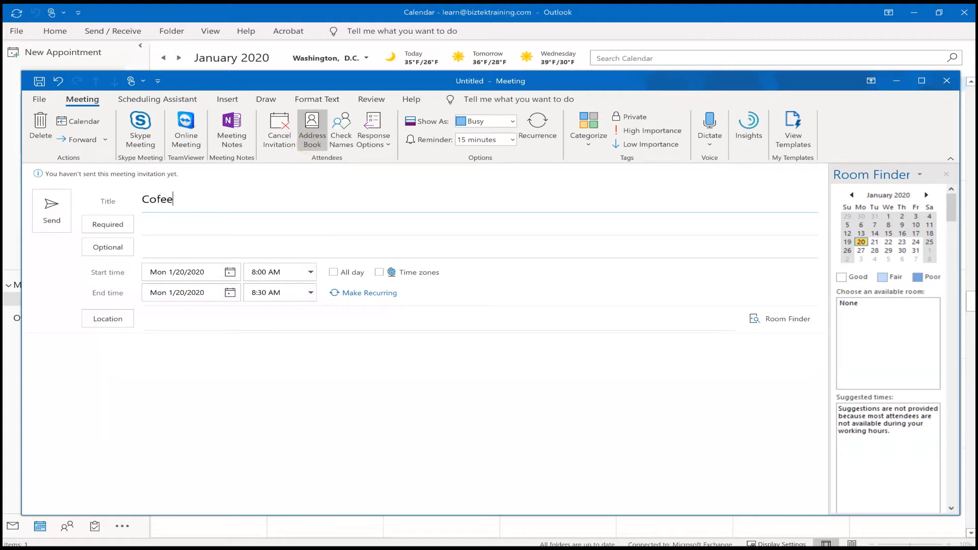
key("BackSpace")
key("BackSpace")
type("fee Meeting")
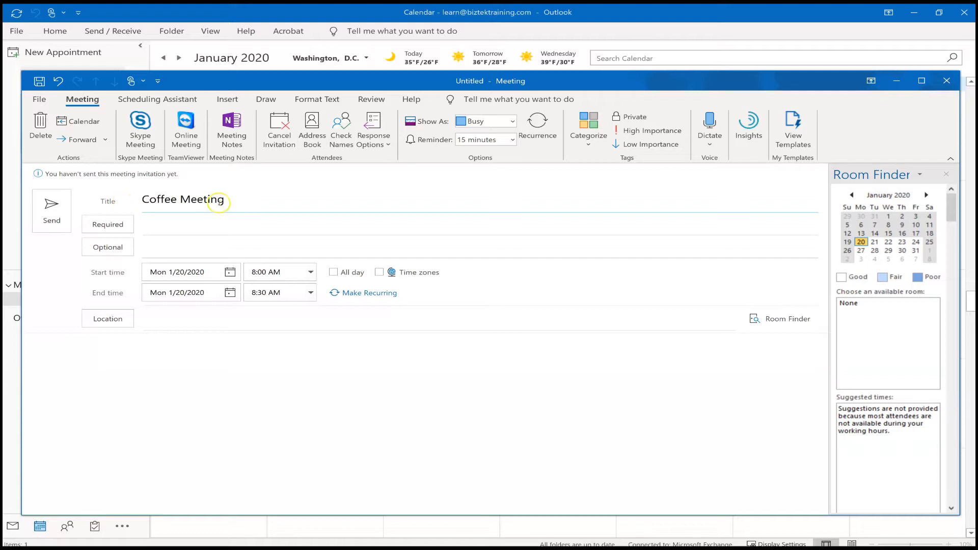
Title the meeting "Sales Meeting" and add the suggested contact under Other Suggestions as a required attendee.
left_click_drag(237, 199, 60, 193)
type("Sales Meeting")
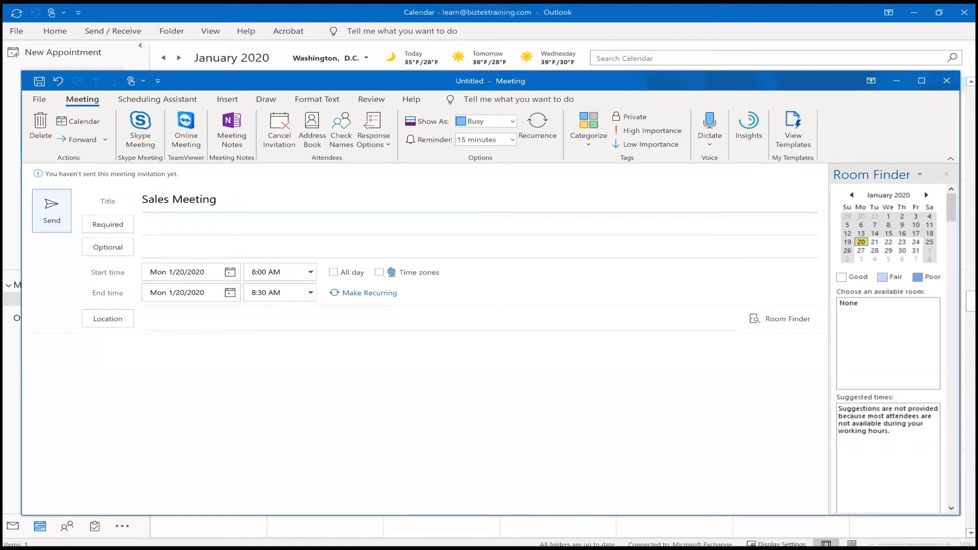
left_click(171, 226)
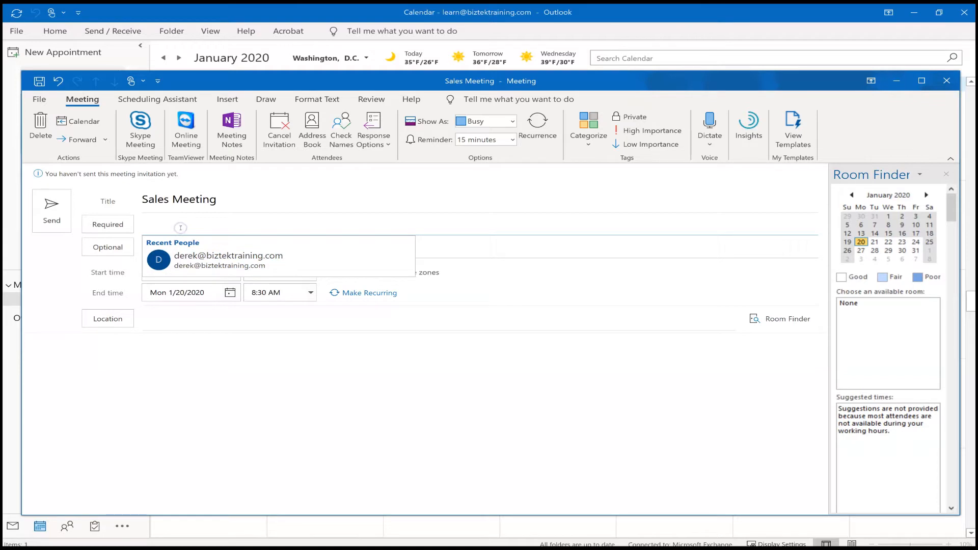
type("derek")
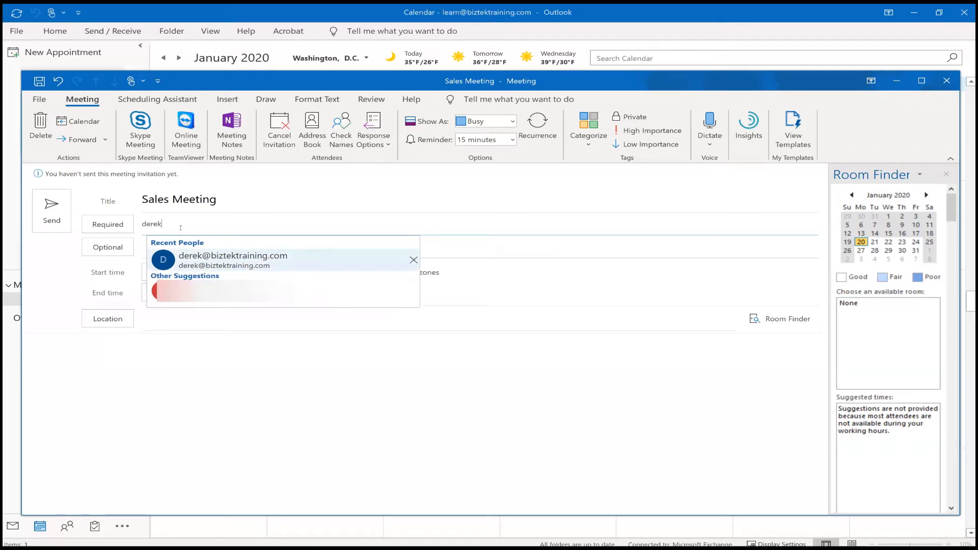
left_click(201, 287)
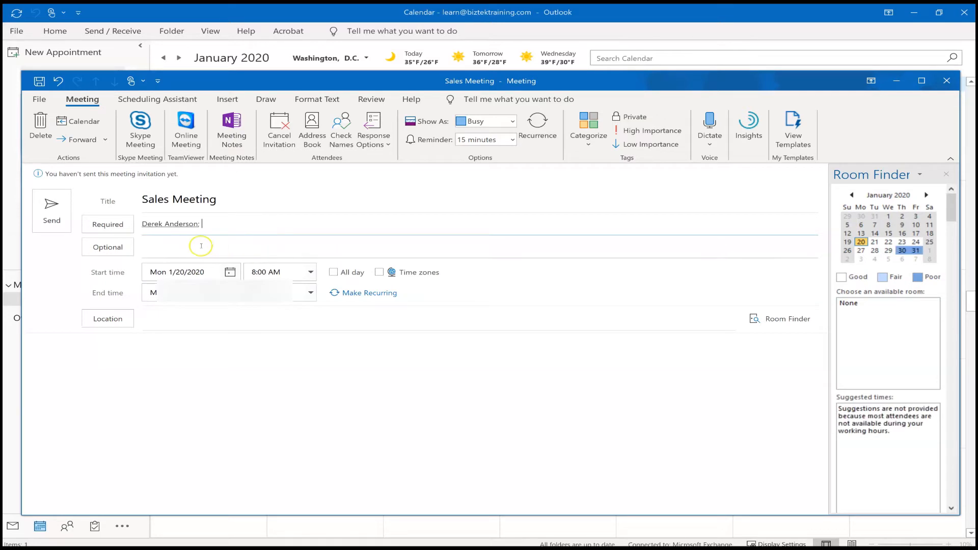
Set the meeting date to Fri 1/24/2020 and choose the first suggested Starbucks as its location.
left_click(230, 272)
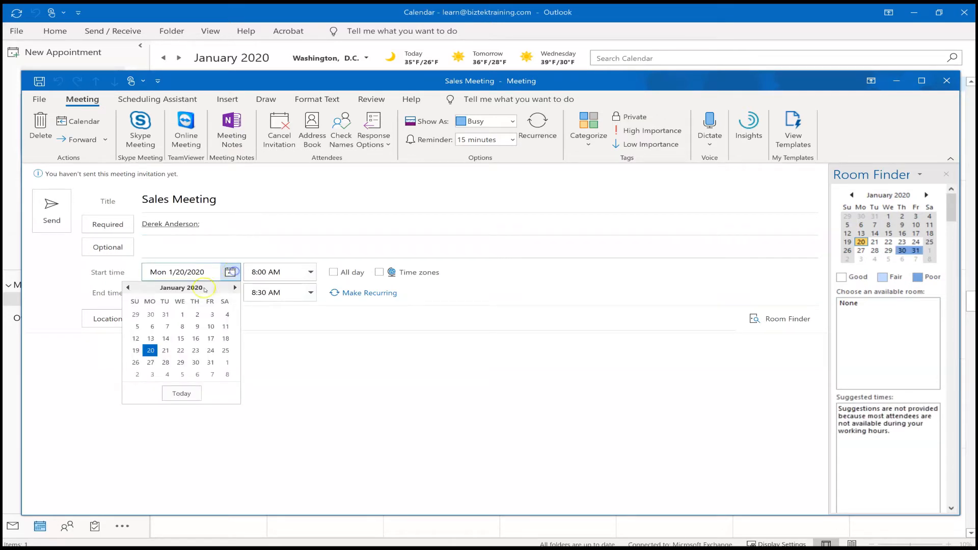
left_click(209, 351)
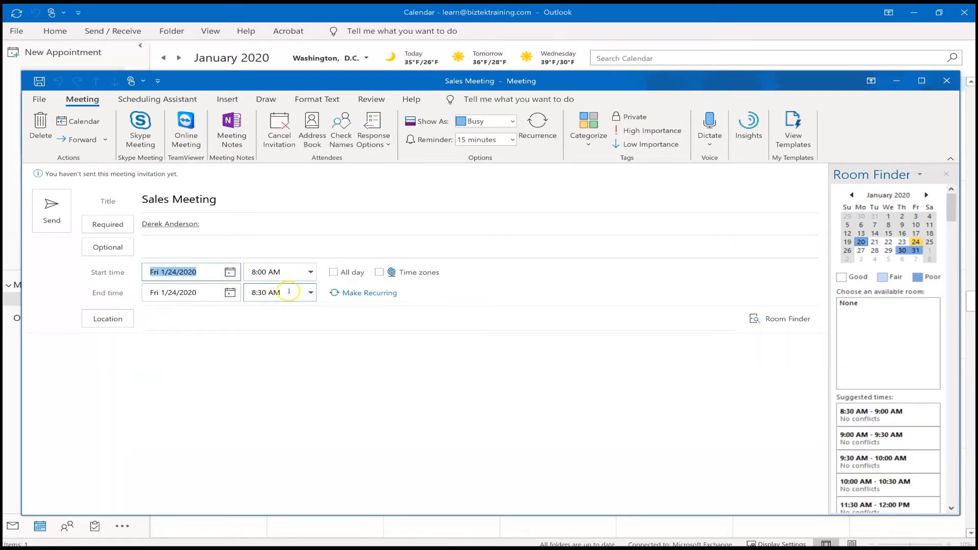
left_click(170, 318)
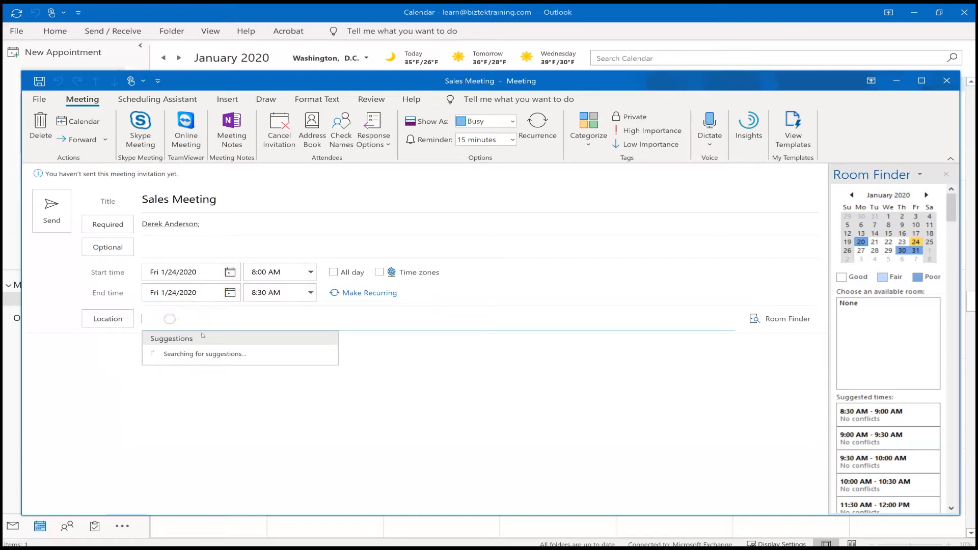
type("sta")
type("rbi")
type("cks")
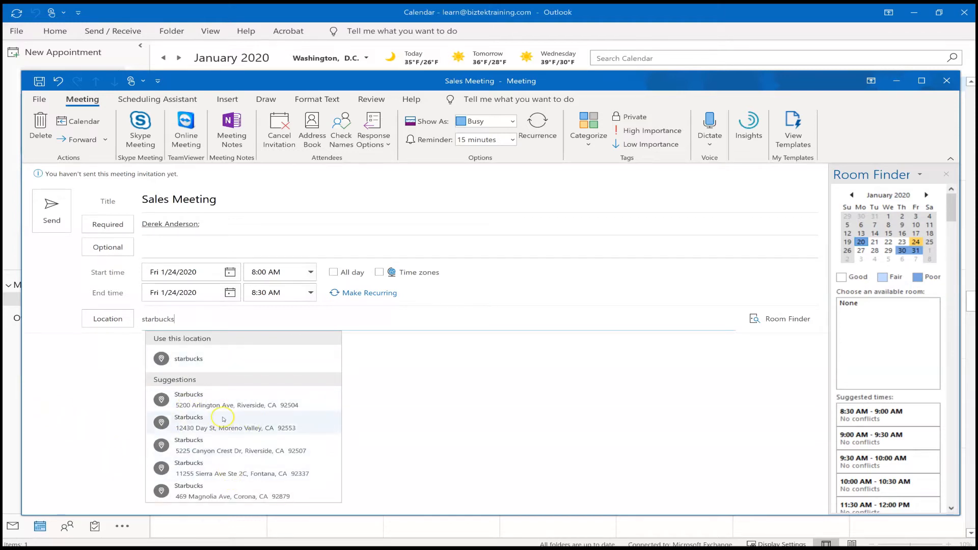
left_click(231, 400)
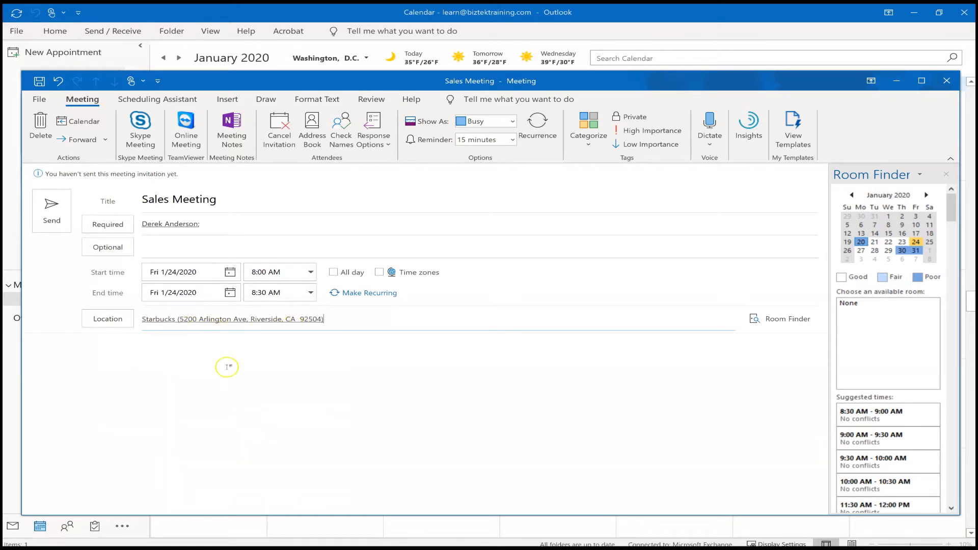
Write "Having our sales meeting over coffee on Friday" in the meeting body and send the invitation.
left_click(268, 345)
left_click(240, 356)
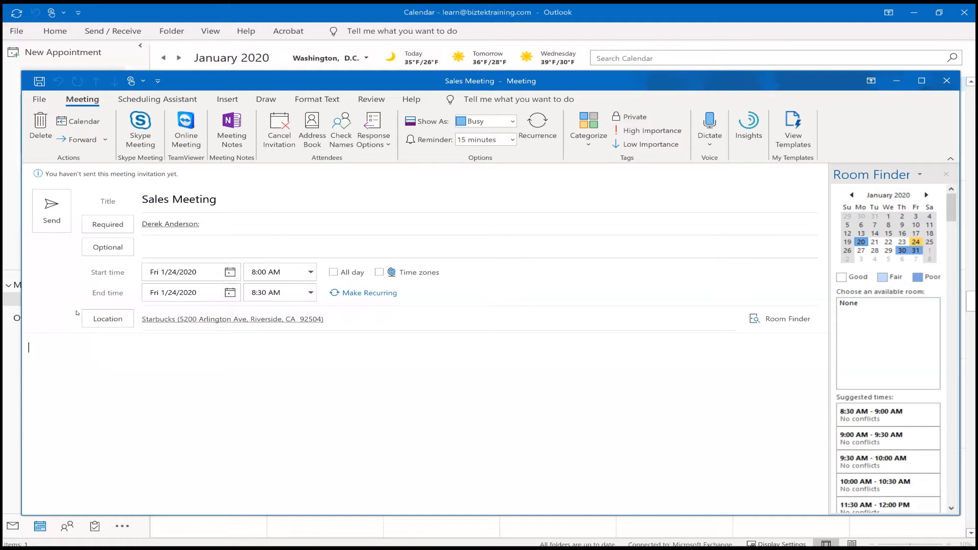
type("Having our sales meeting over coffee ")
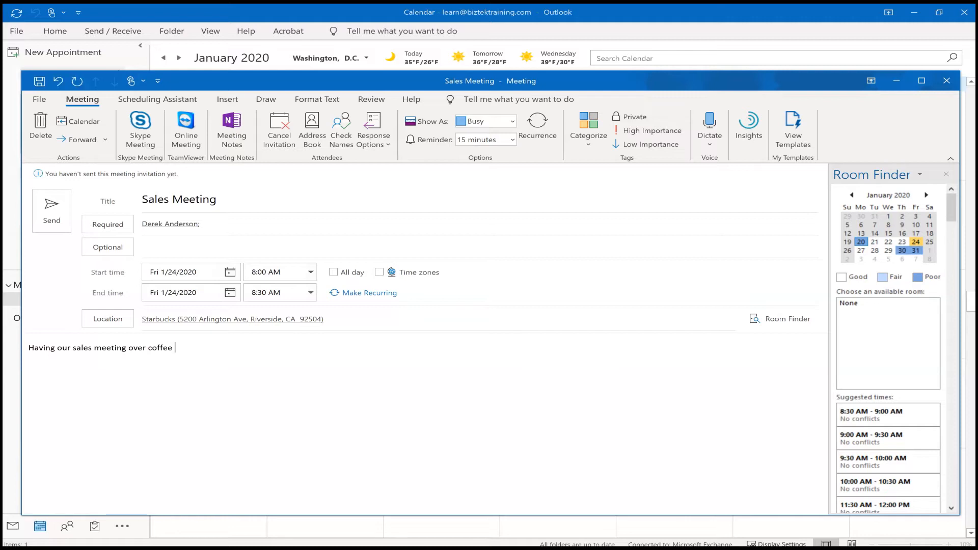
type("on Friday")
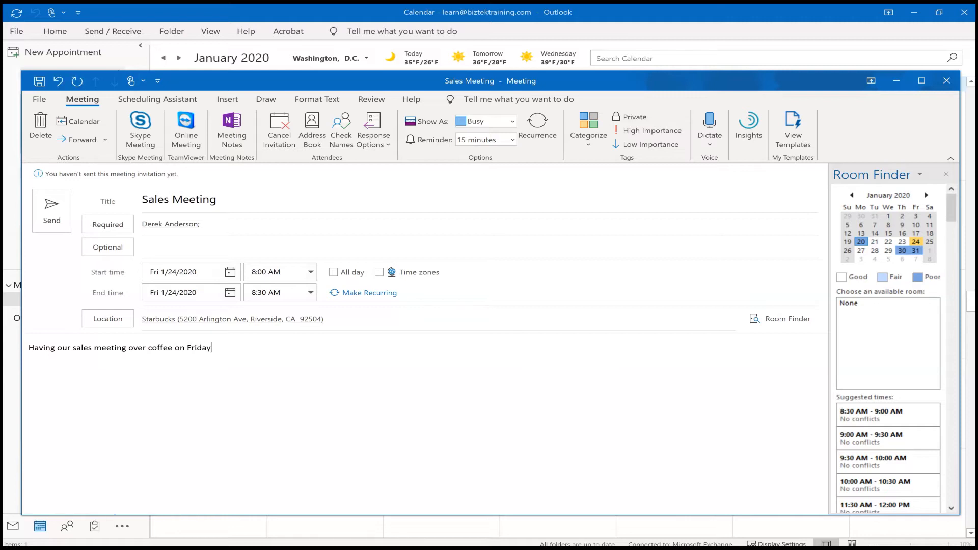
left_click(56, 212)
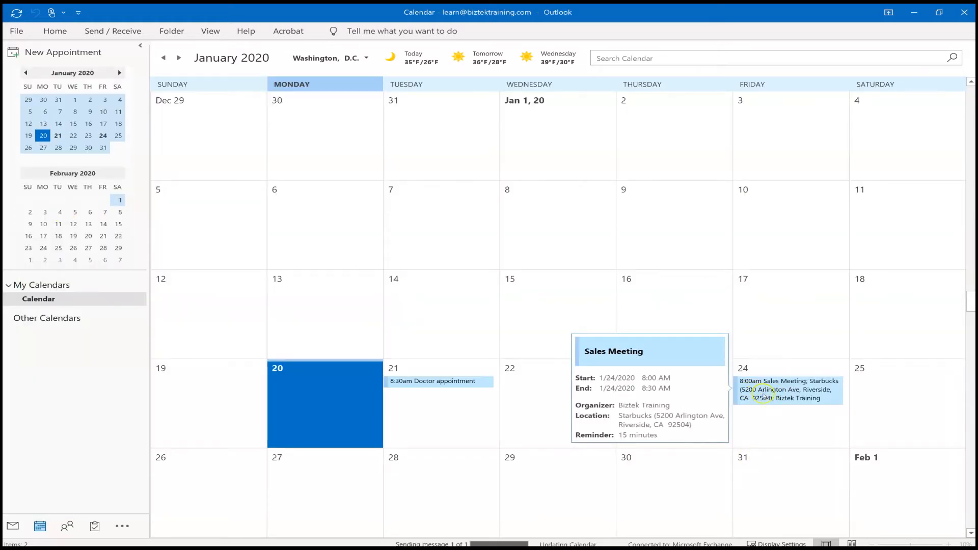
Open the Sales Meeting on January 24 to check its attendee responses, and close it.
left_click(764, 392)
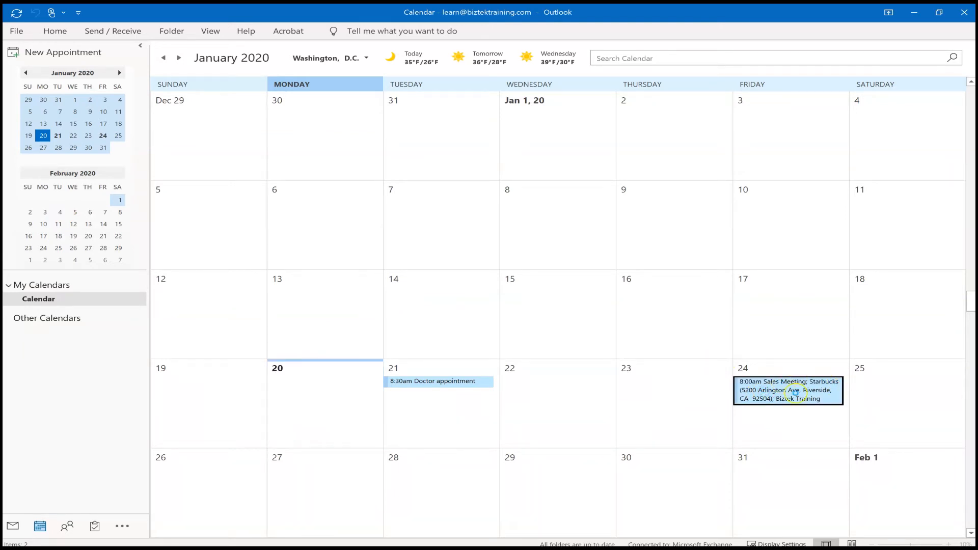
double_click(772, 388)
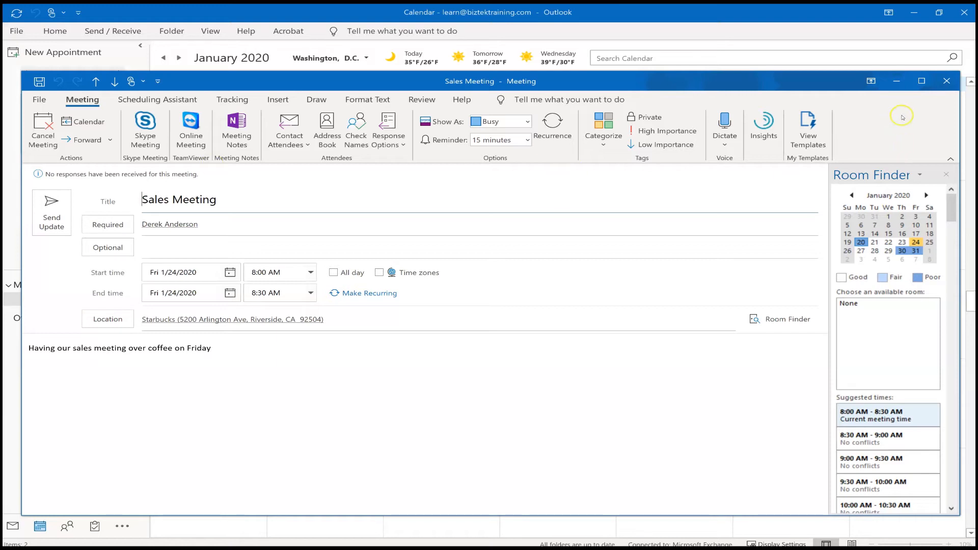
left_click(947, 81)
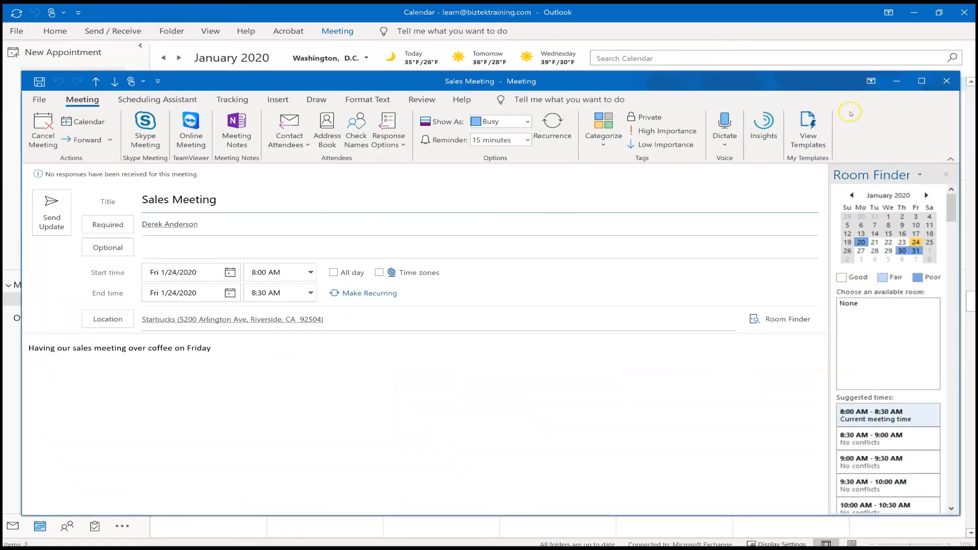
left_click(946, 81)
Look in the inbox for the attendee's reply and reopen the Sales Meeting from the calendar to check its responses.
left_click(13, 526)
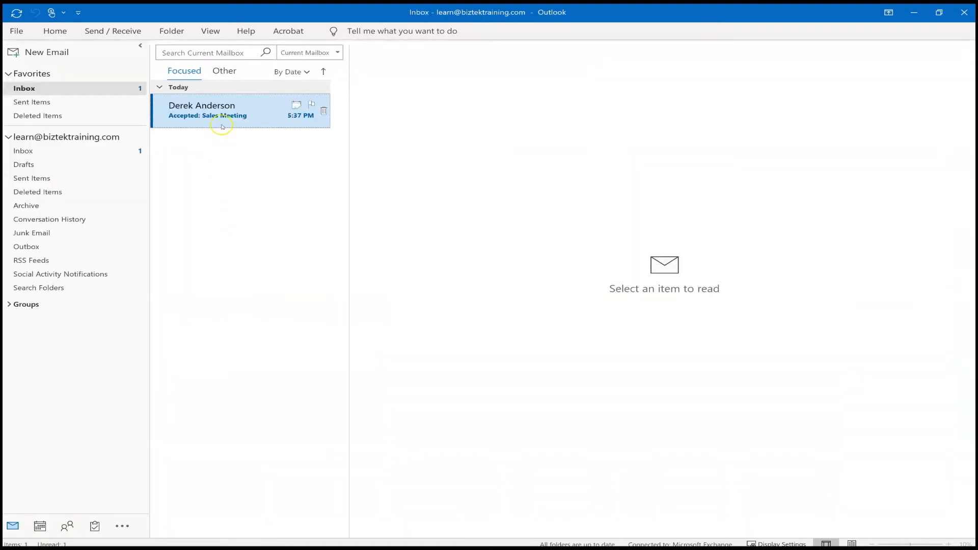
left_click(41, 525)
left_click(800, 390)
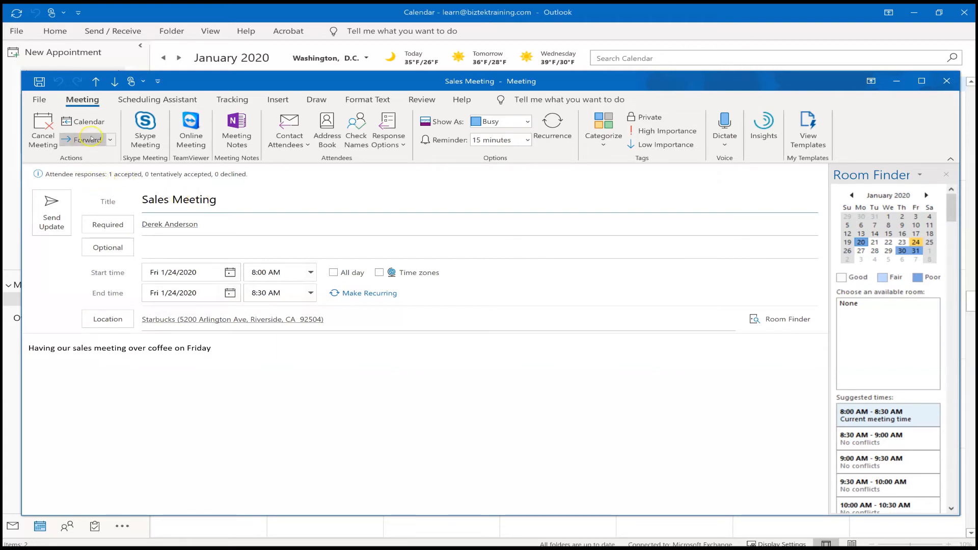
left_click(208, 225)
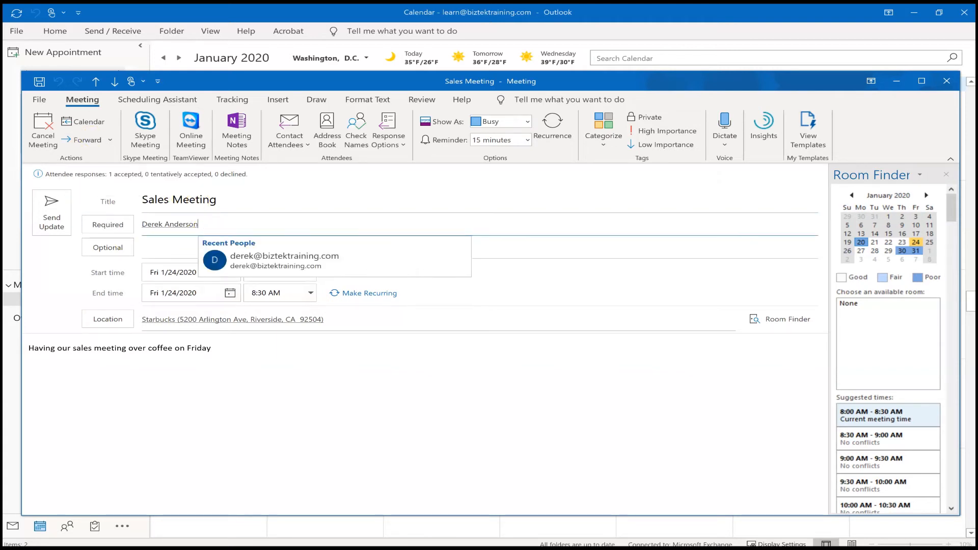
type("; another@email.com")
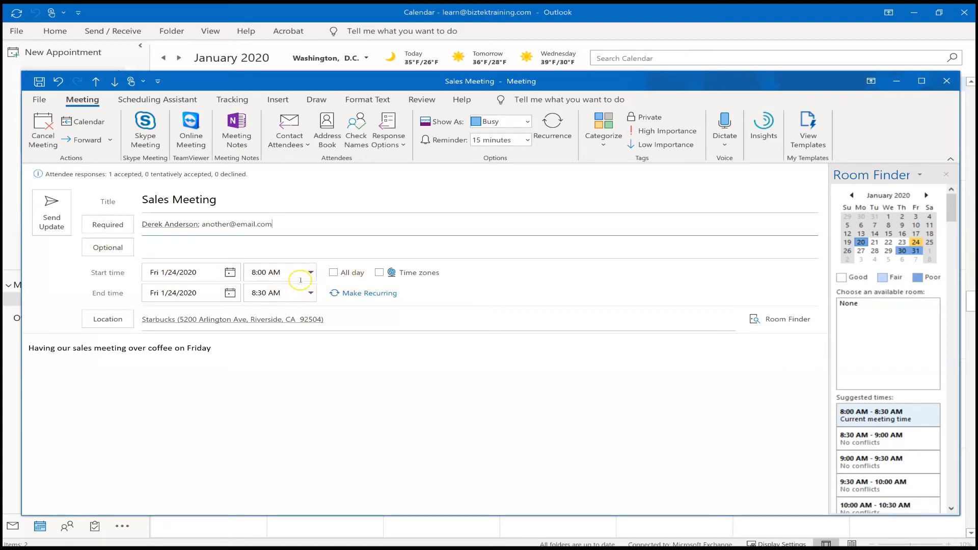
key("BackSpace")
key("BackSpace")
key("BackSpace")
key("BackSpace")
key("BackSpace")
key("BackSpace")
key("BackSpace")
key("BackSpace")
key("BackSpace")
key("BackSpace")
key("BackSpace")
key("BackSpace")
key("BackSpace")
key("BackSpace")
key("BackSpace")
key("BackSpace")
key("BackSpace")
Set the Sales Meeting's start time to 9:00 AM and look over its Show As availability options.
left_click(310, 272)
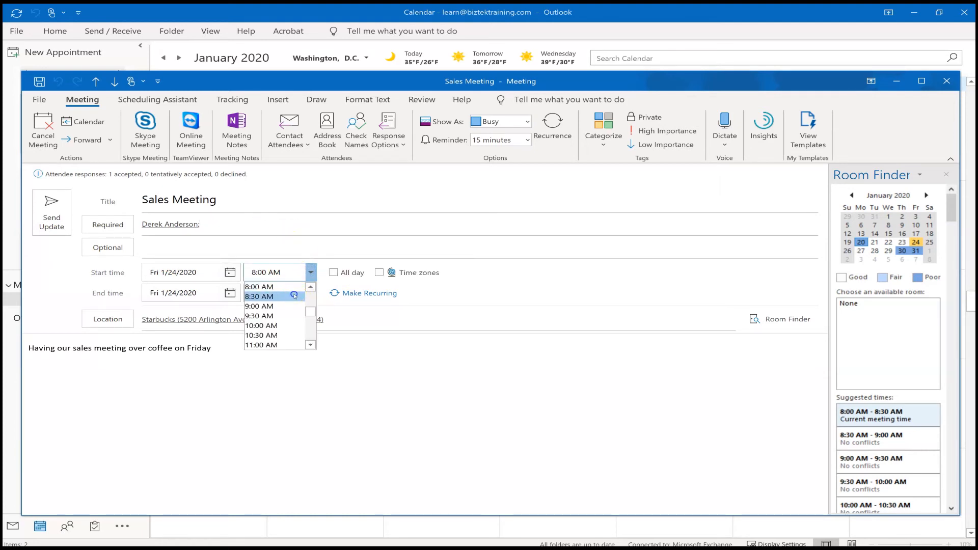
left_click(293, 293)
left_click(310, 272)
left_click(284, 293)
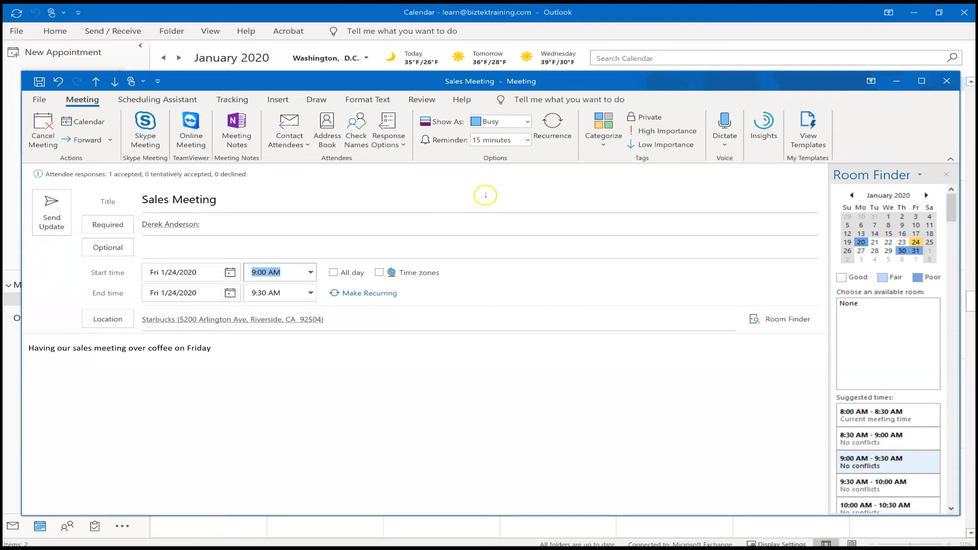
left_click(527, 123)
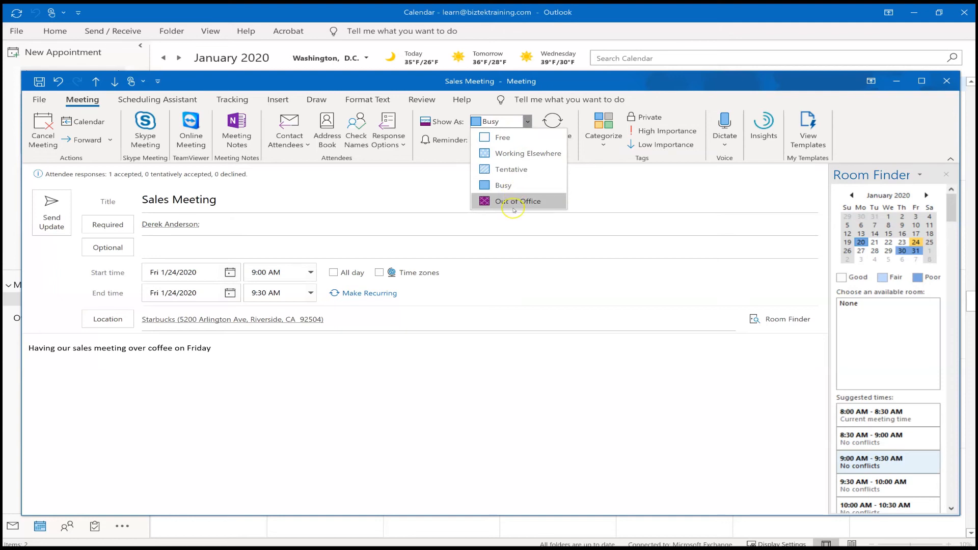
left_click(607, 194)
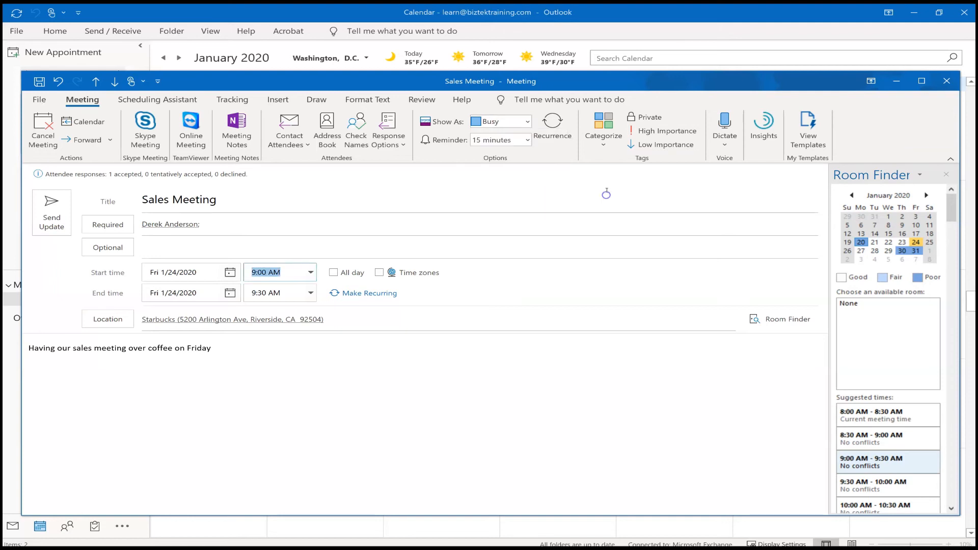
Look over the Sales Meeting's recurrence options without setting any, and close the meeting without saving its changes.
left_click(557, 135)
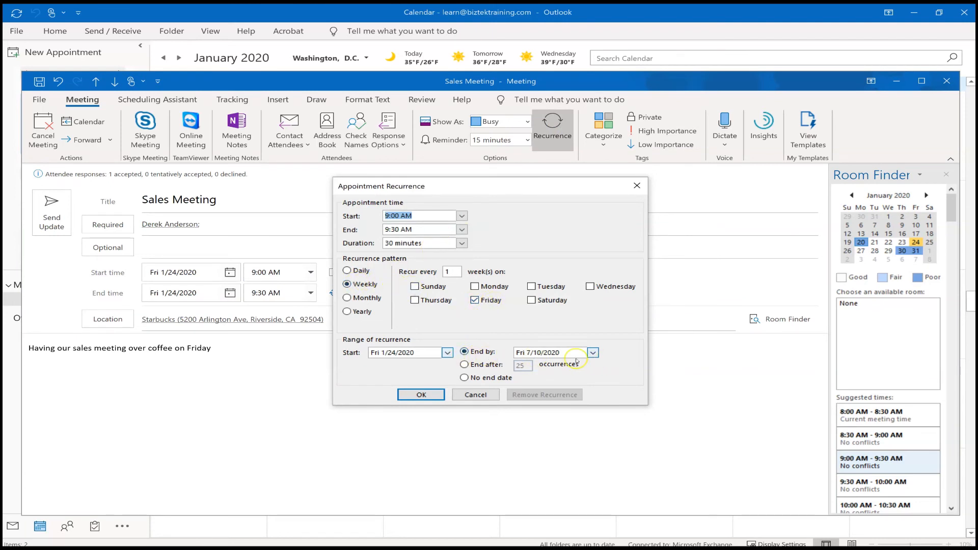
left_click(476, 395)
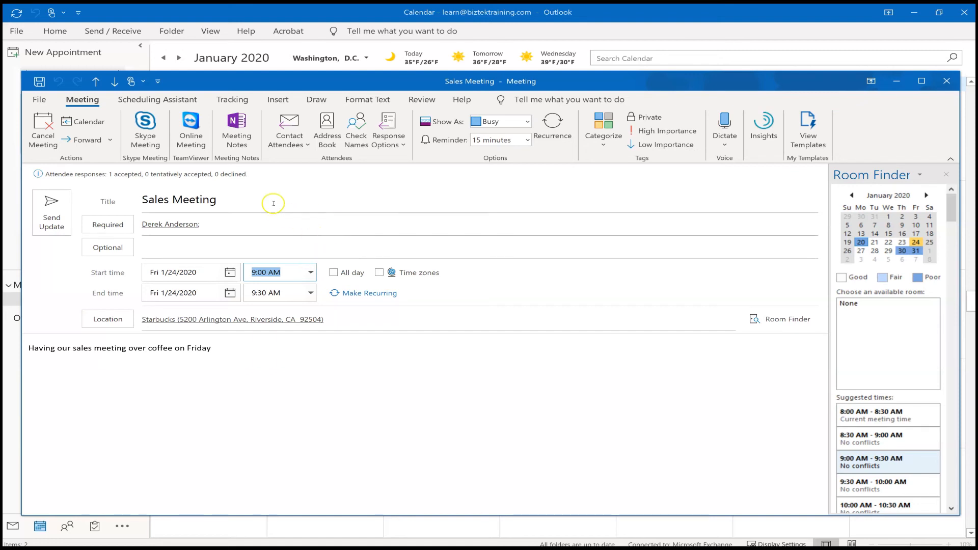
left_click(946, 82)
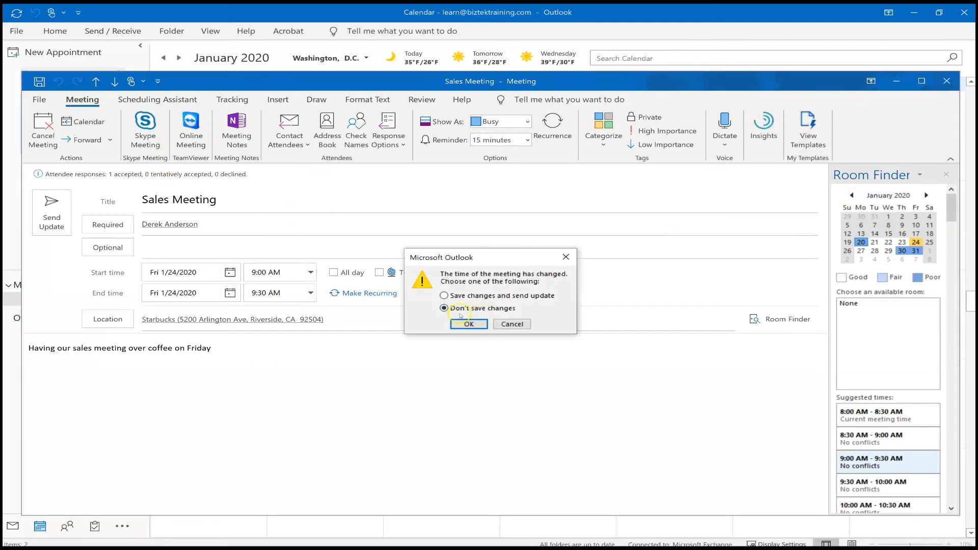
left_click(468, 324)
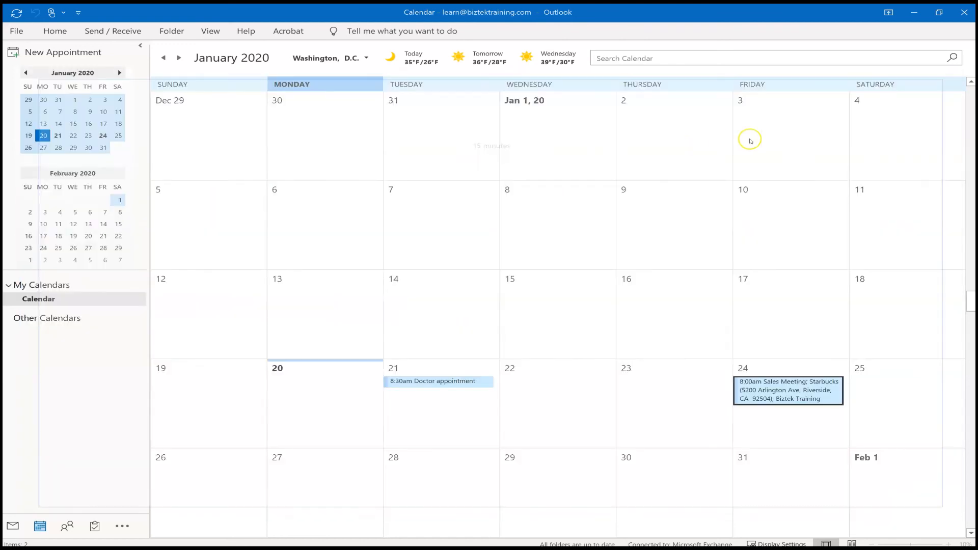
Reopen the Sales Meeting on January 24, cancel it, and send the cancellation to the attendee.
left_click(798, 385)
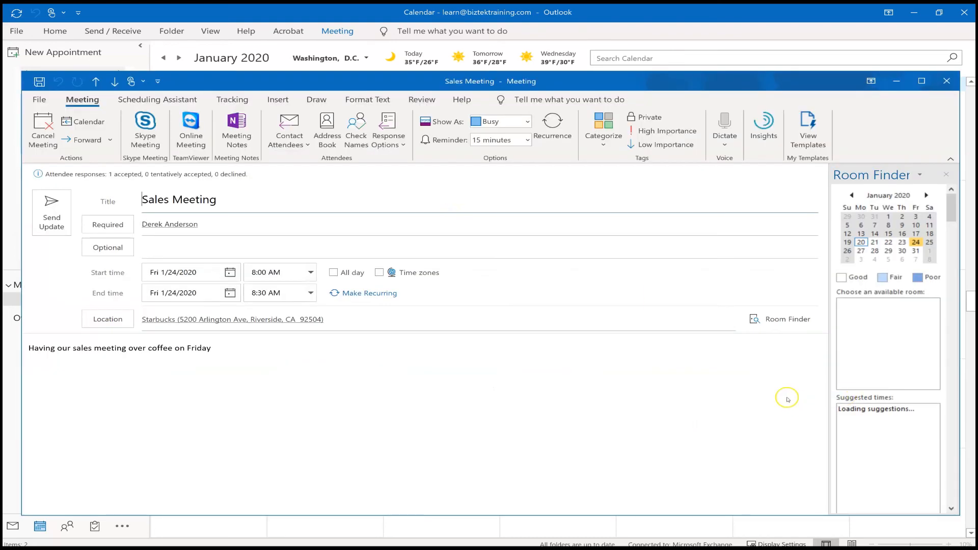
left_click(46, 139)
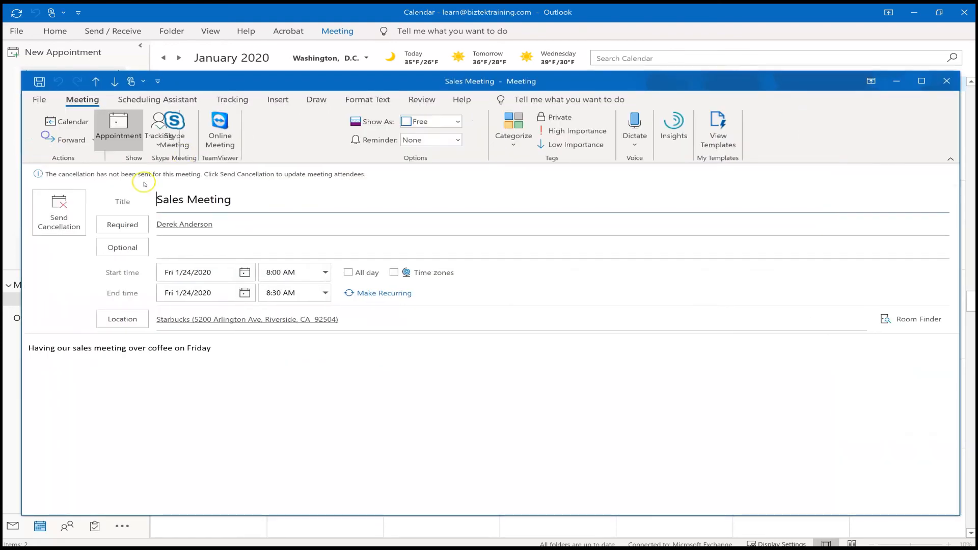
left_click(58, 209)
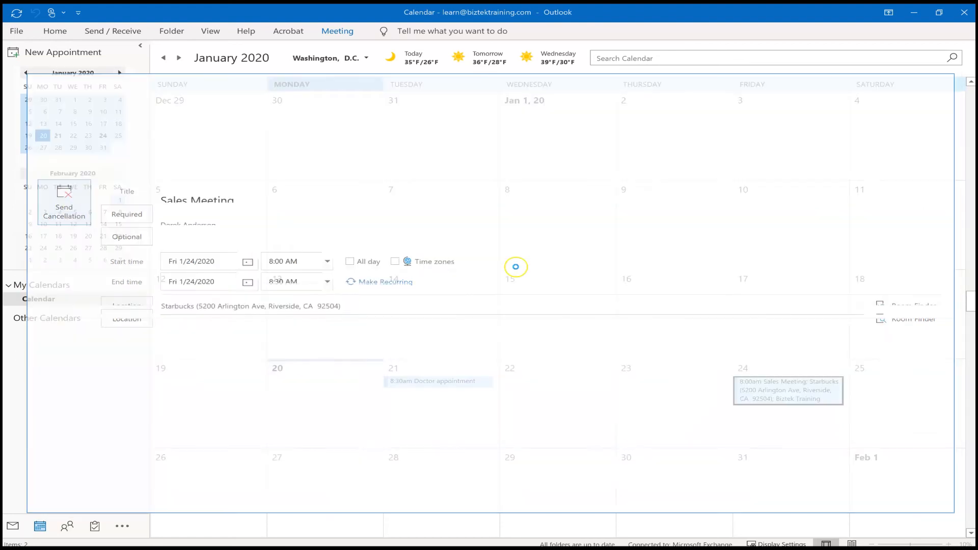